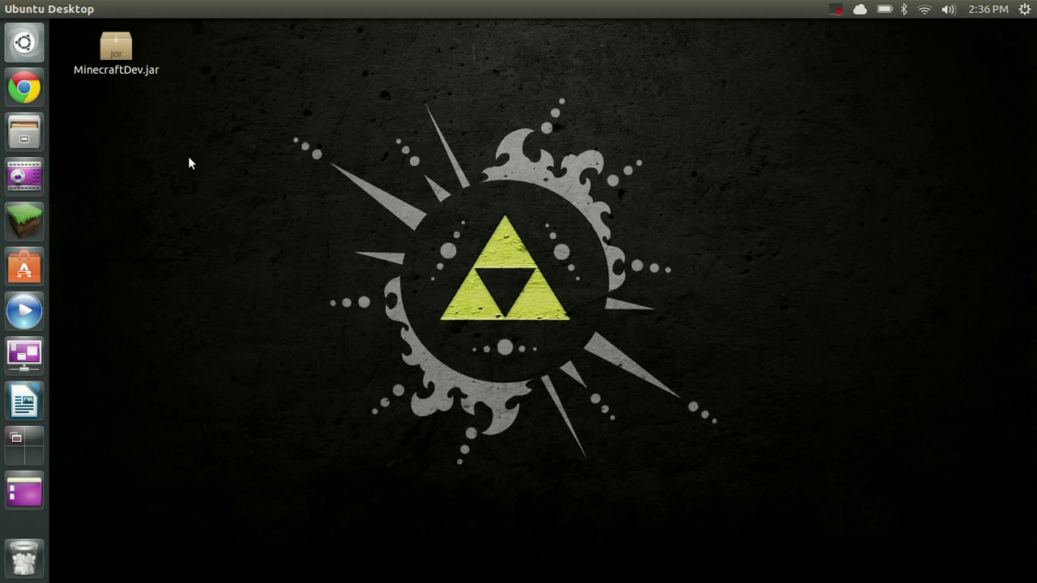
Open MinecraftDev.jar from the desktop in its default application to check which program handles it, and close the window.
{"action": "double_click", "coordinate": [117, 51]}
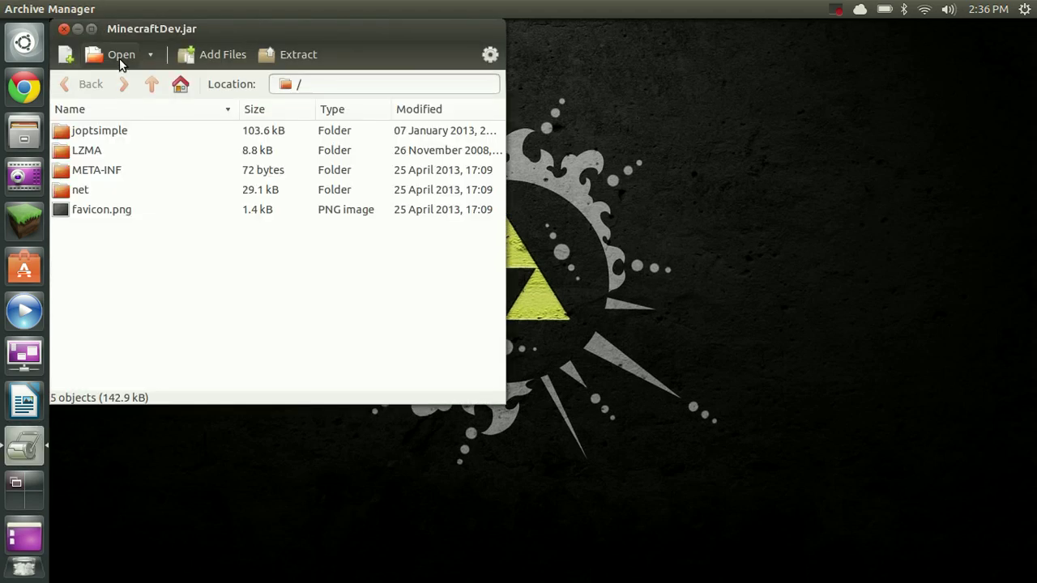
{"action": "left_click_drag", "start_coordinate": [189, 36], "coordinate": [448, 165]}
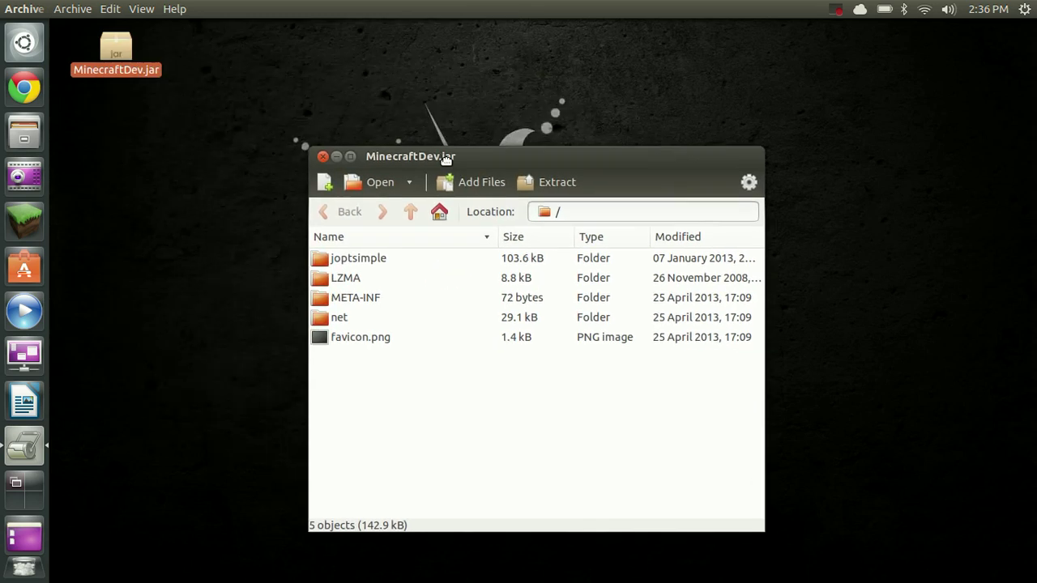
{"action": "left_click", "coordinate": [322, 156]}
{"action": "left_click", "coordinate": [173, 70]}
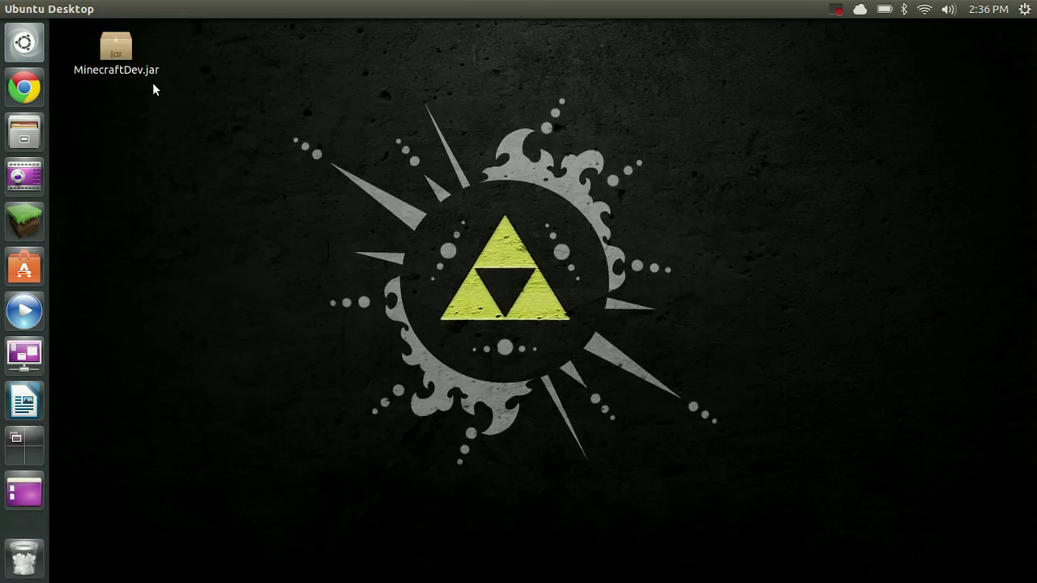
Check the applications offered for opening MinecraftDev.jar in its file properties, and close the properties.
{"action": "left_click", "coordinate": [120, 70]}
{"action": "right_click", "coordinate": [119, 71]}
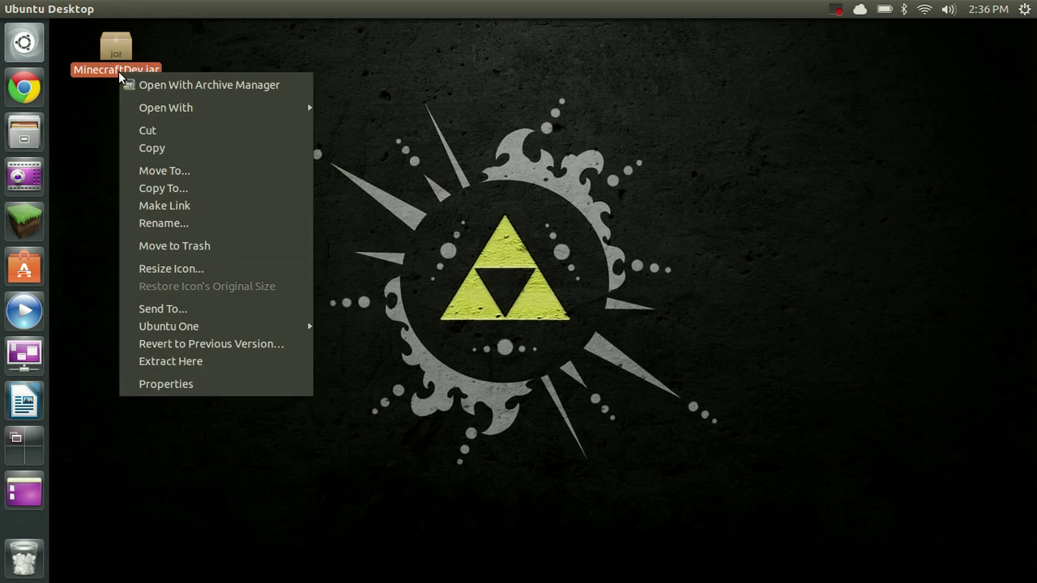
{"action": "left_click", "coordinate": [187, 380]}
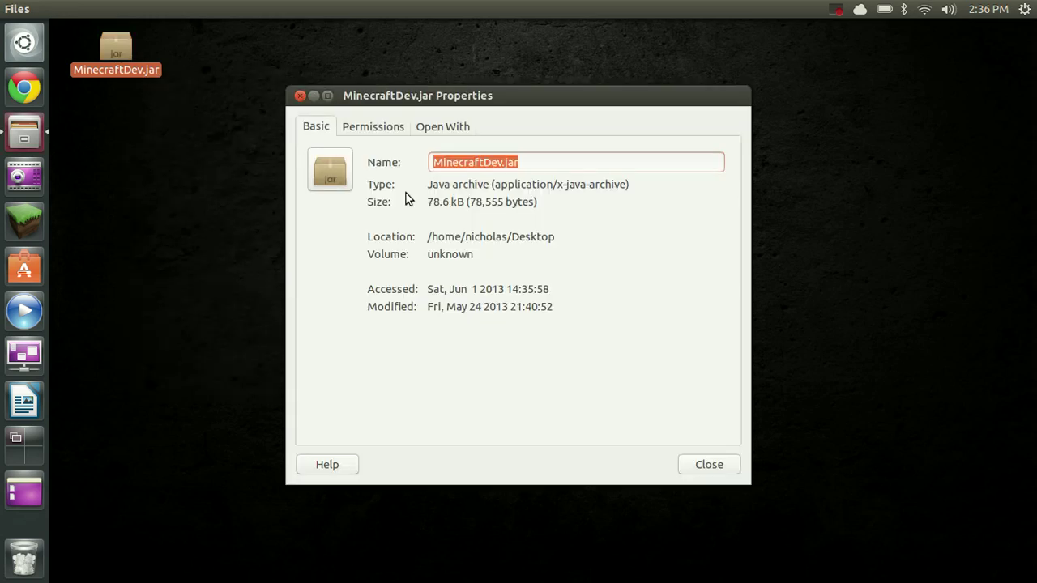
{"action": "left_click", "coordinate": [446, 127]}
{"action": "left_click_drag", "start_coordinate": [469, 103], "coordinate": [466, 67]}
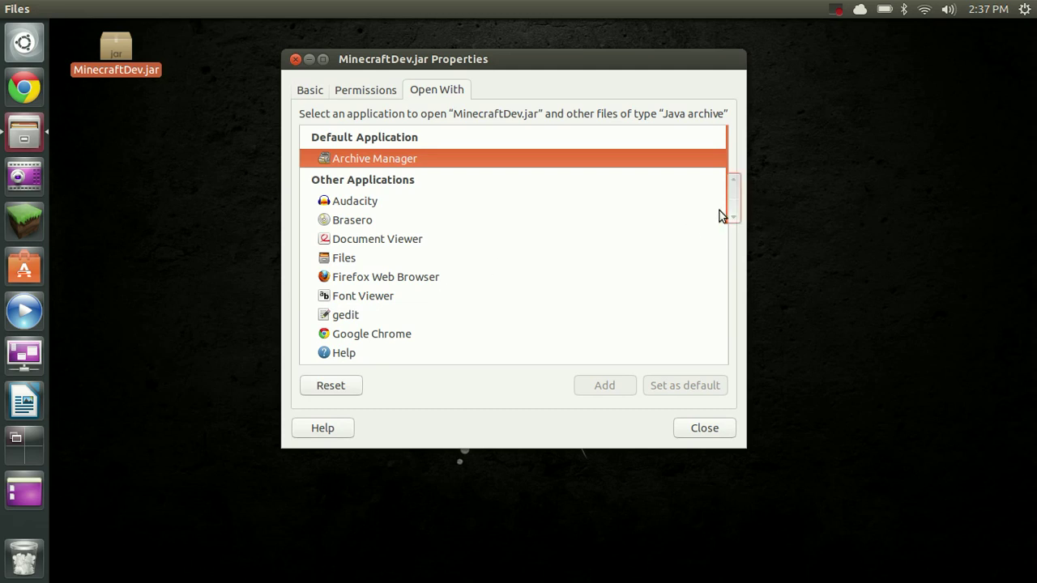
{"action": "mouse_move", "coordinate": [729, 209]}
{"action": "left_click_drag", "start_coordinate": [730, 209], "coordinate": [721, 154]}
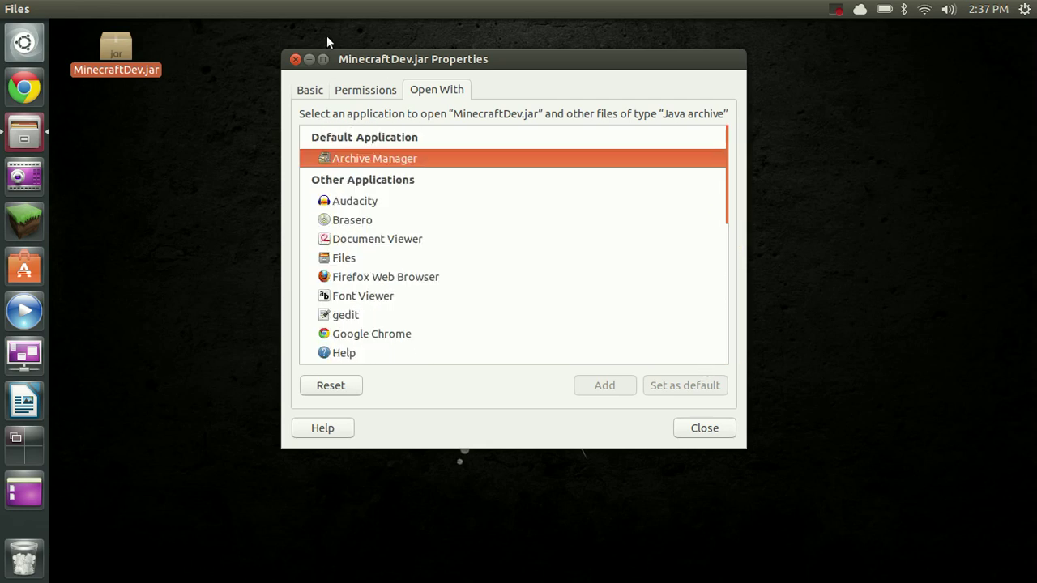
{"action": "left_click", "coordinate": [294, 60]}
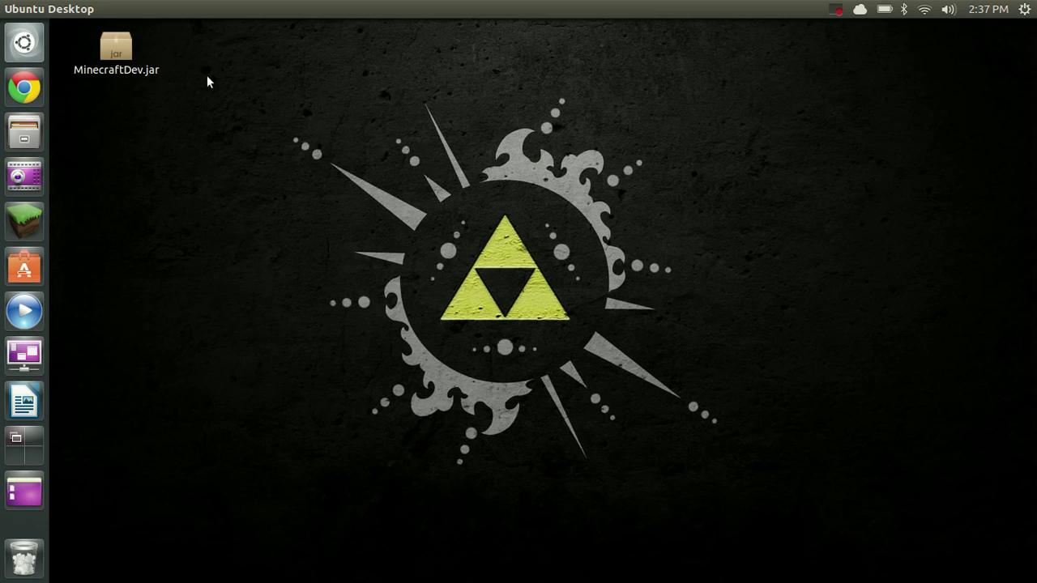
View the alternative programs offered for opening MinecraftDev.jar without launching any of them.
{"action": "left_click", "coordinate": [133, 67]}
{"action": "right_click", "coordinate": [133, 67]}
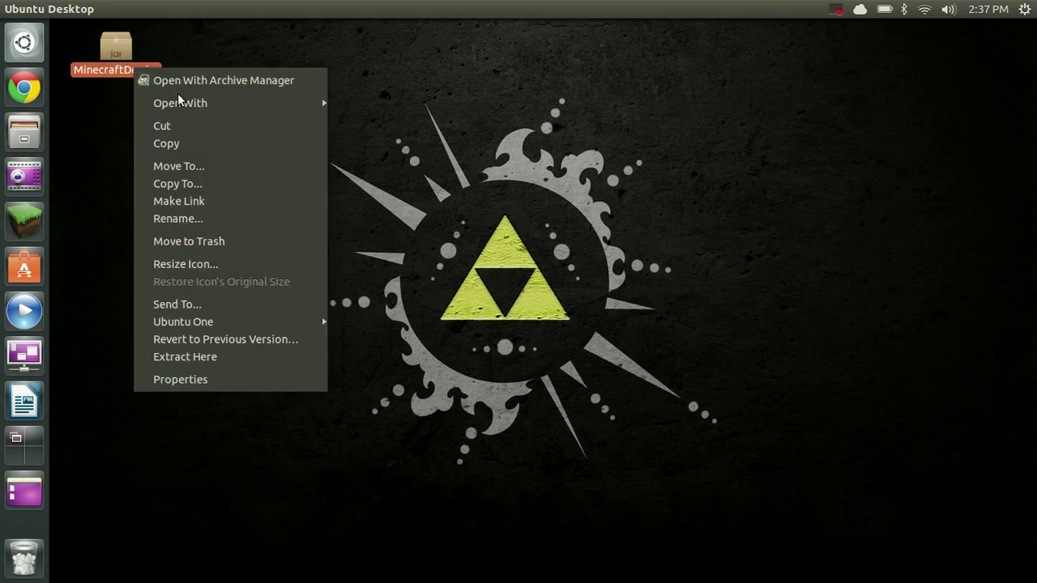
{"action": "mouse_move", "coordinate": [178, 99]}
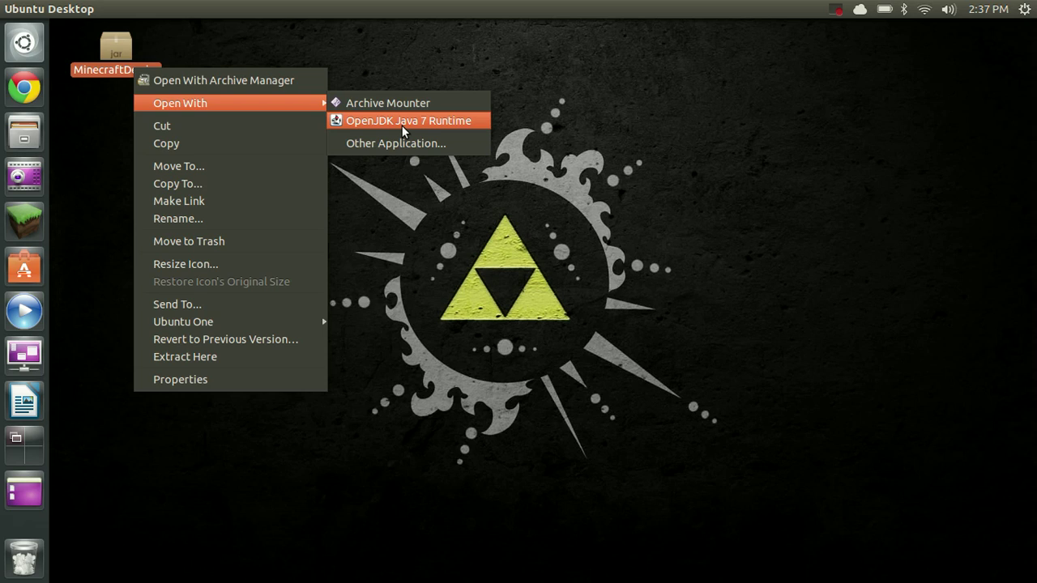
{"action": "left_click", "coordinate": [570, 132]}
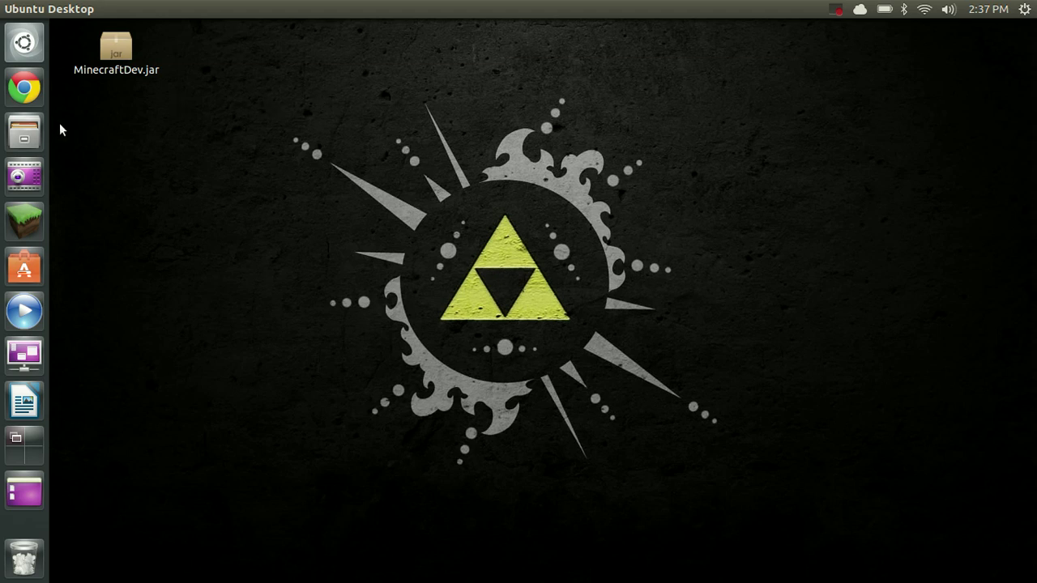
Browse the computer's file system to the /usr/share/applications folder.
{"action": "left_click", "coordinate": [34, 131]}
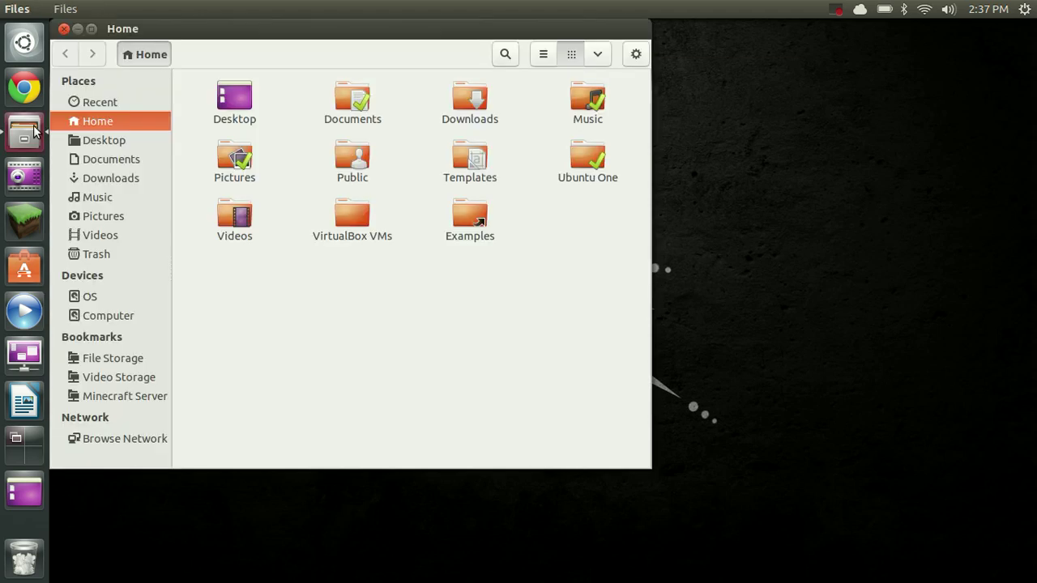
{"action": "left_click_drag", "start_coordinate": [209, 39], "coordinate": [362, 89]}
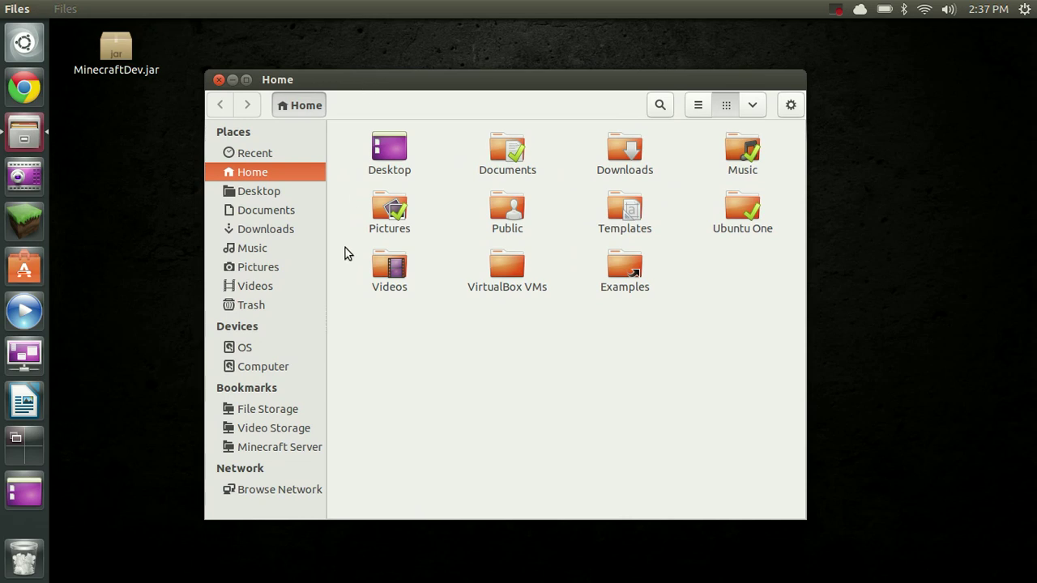
{"action": "left_click", "coordinate": [237, 366]}
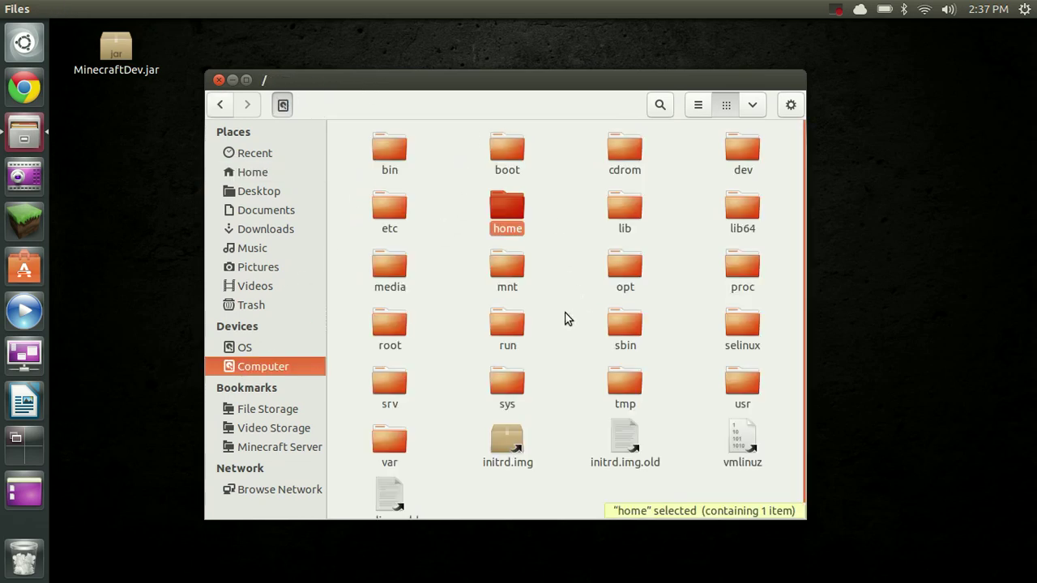
{"action": "double_click", "coordinate": [734, 395]}
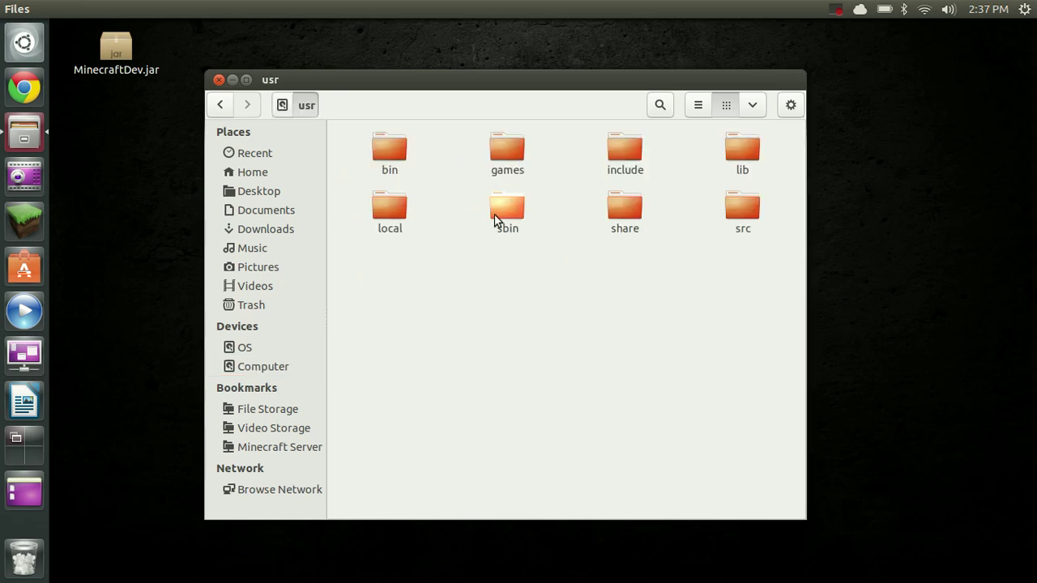
{"action": "double_click", "coordinate": [622, 216]}
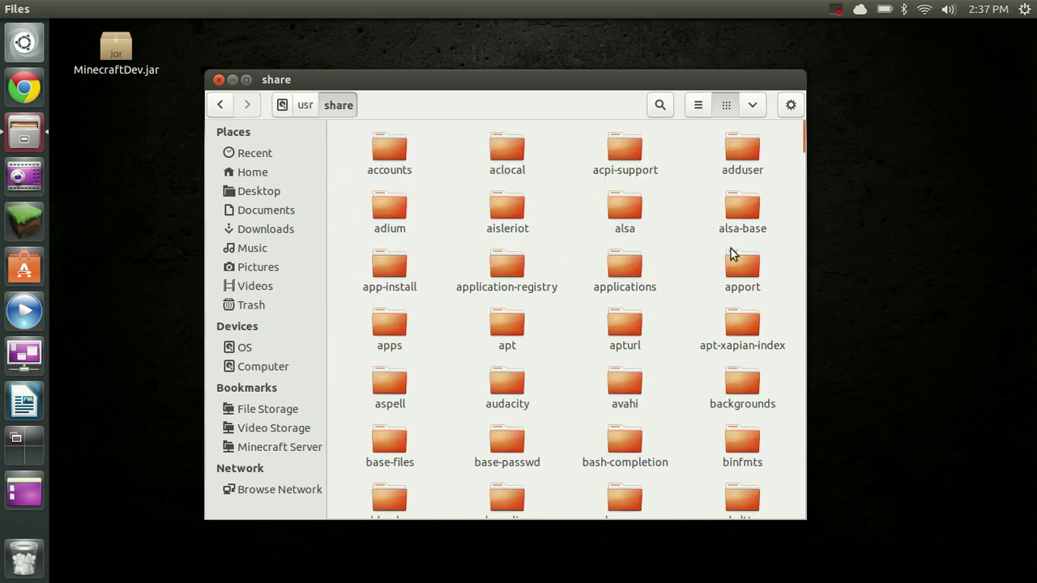
{"action": "double_click", "coordinate": [619, 263]}
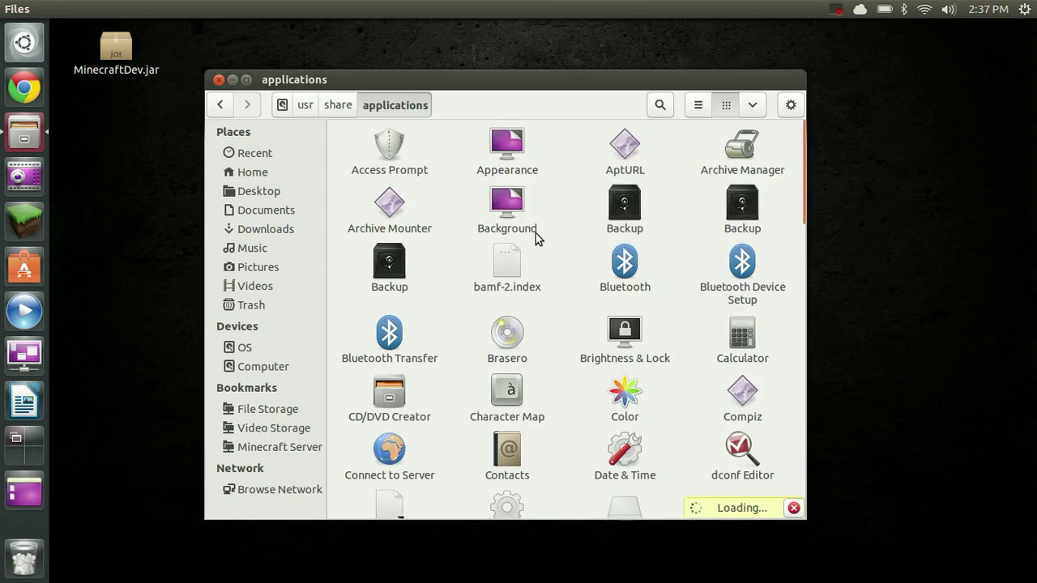
Locate the OpenJDK Java 7 Runtime launcher in the applications folder and close the file manager.
{"action": "left_click_drag", "start_coordinate": [512, 81], "coordinate": [508, 48]}
{"action": "scroll", "coordinate": [505, 259], "scroll_direction": "down", "scroll_amount": 10}
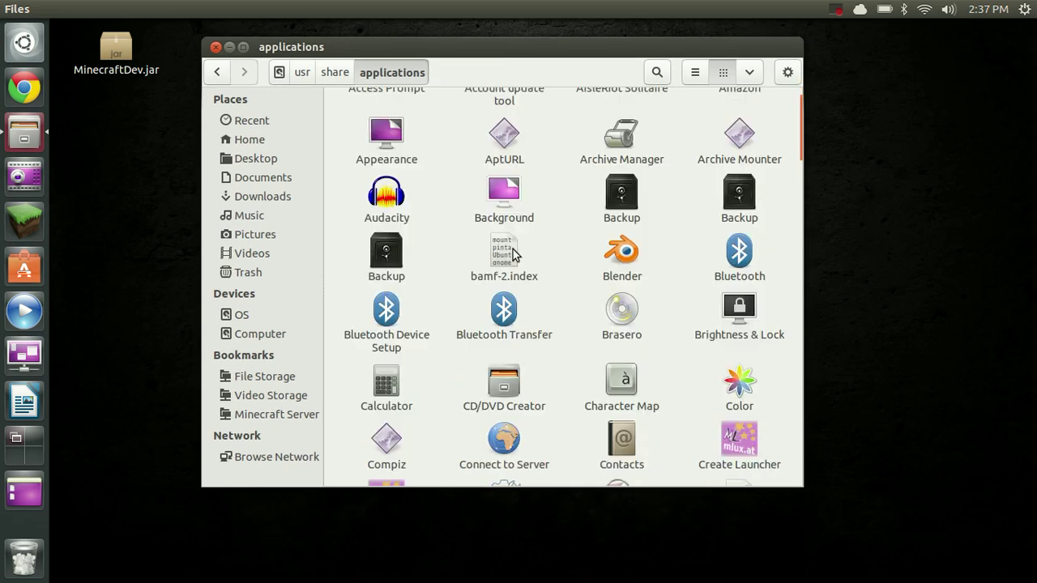
{"action": "scroll", "coordinate": [510, 253], "scroll_direction": "down", "scroll_amount": 10}
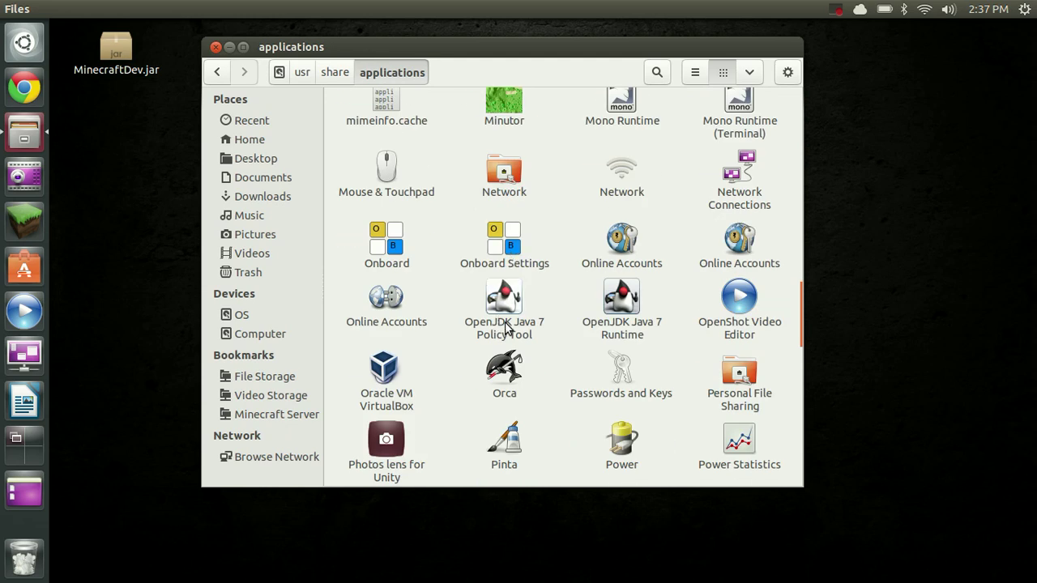
{"action": "left_click", "coordinate": [623, 304]}
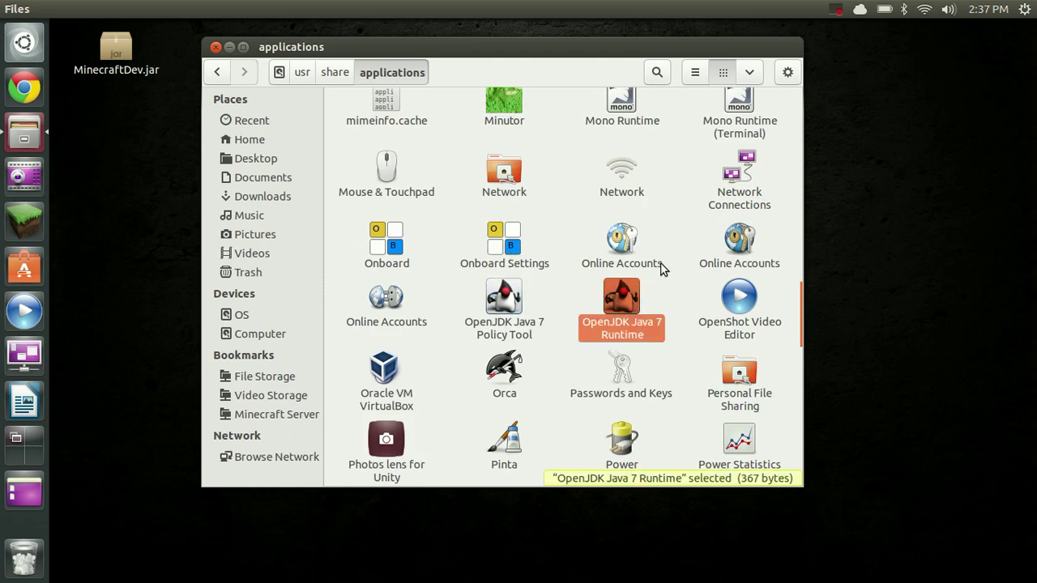
{"action": "left_click", "coordinate": [672, 290]}
{"action": "left_click", "coordinate": [630, 298]}
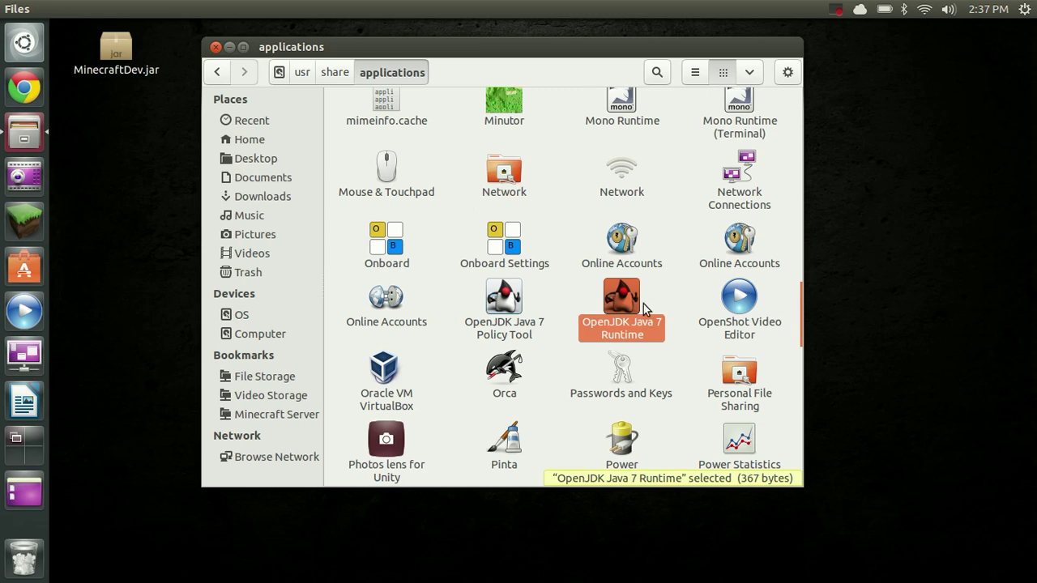
{"action": "left_click", "coordinate": [669, 299]}
{"action": "left_click", "coordinate": [620, 312]}
{"action": "left_click", "coordinate": [687, 295]}
{"action": "left_click", "coordinate": [647, 301]}
{"action": "left_click", "coordinate": [667, 299]}
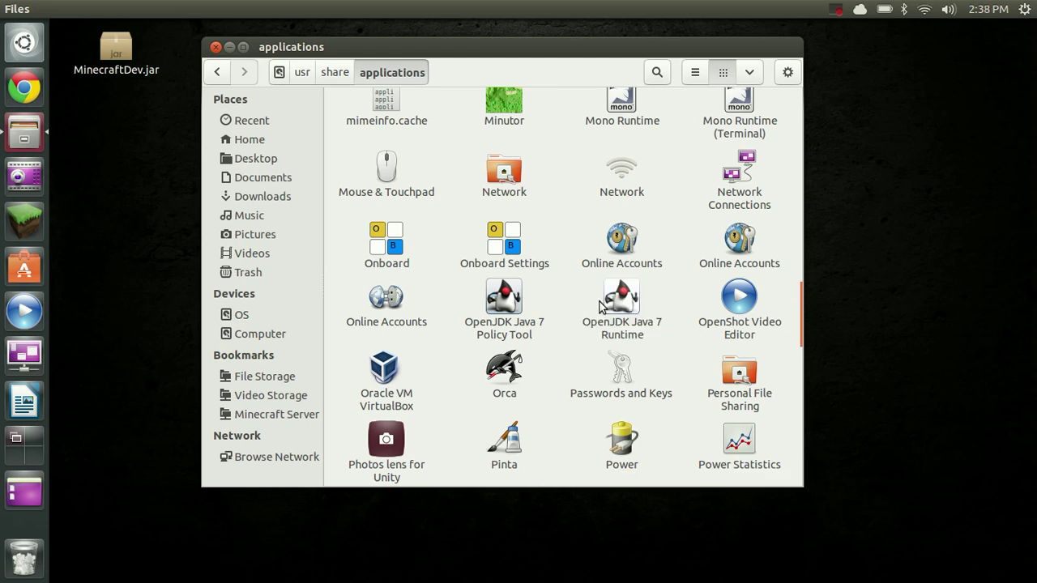
{"action": "left_click", "coordinate": [216, 48]}
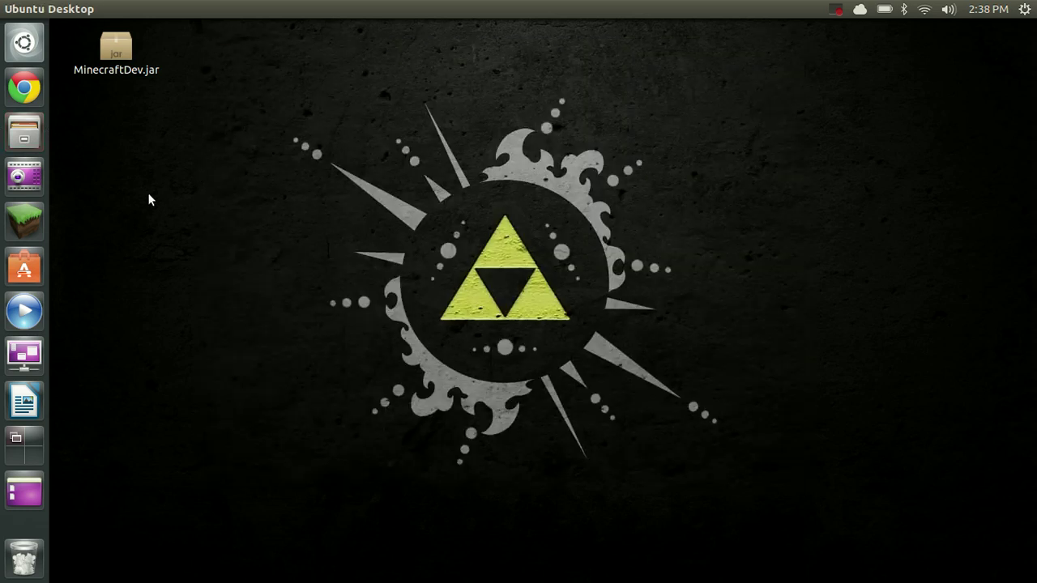
Open a terminal, run "sudo gedit /usr/share/applications/defaults.list", and submit the account password.
{"action": "key", "text": "ctrl+alt+t"}
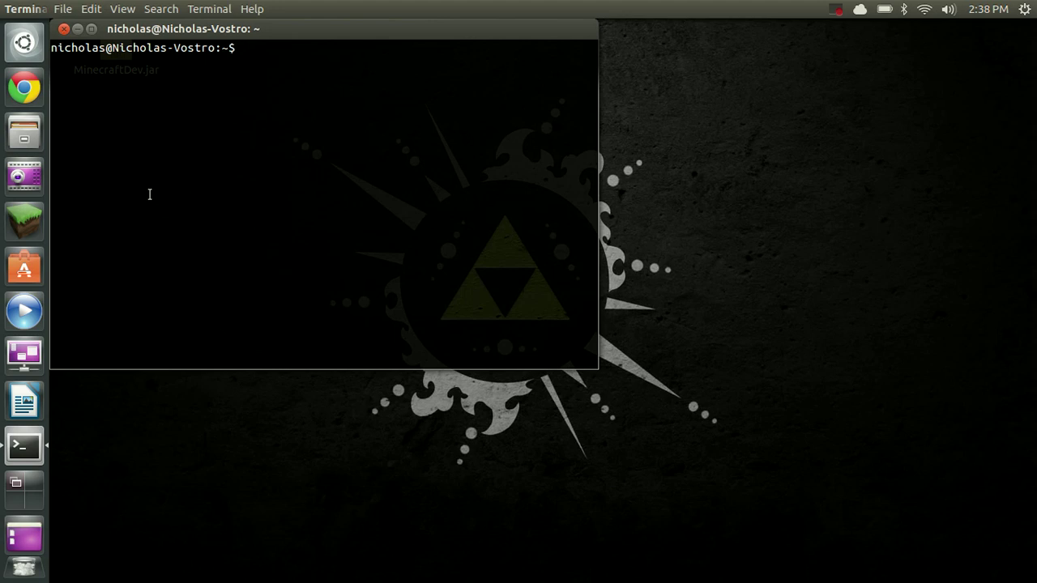
{"action": "type", "text": "sudo"}
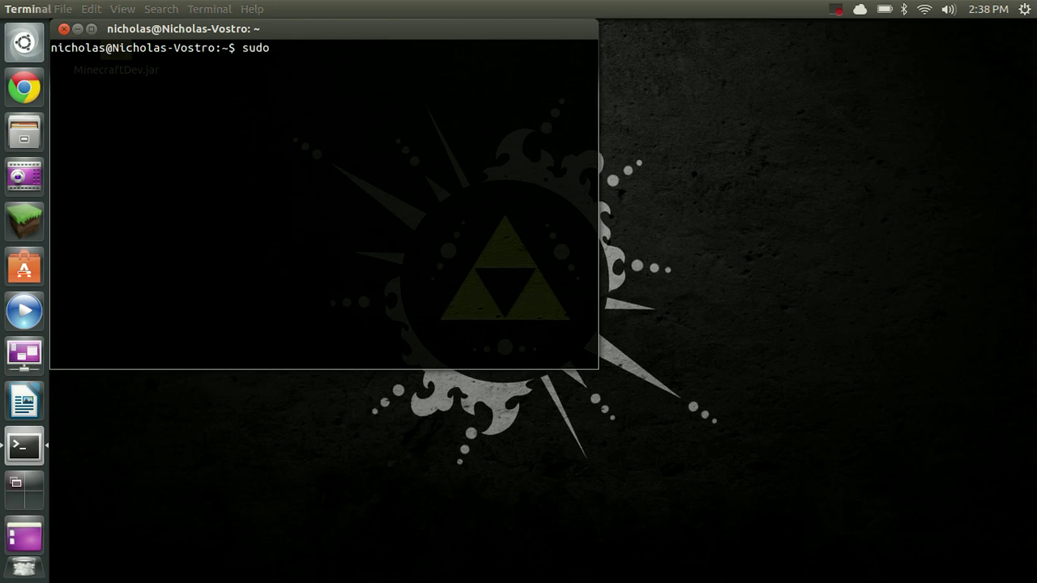
{"action": "type", "text": " gedit "}
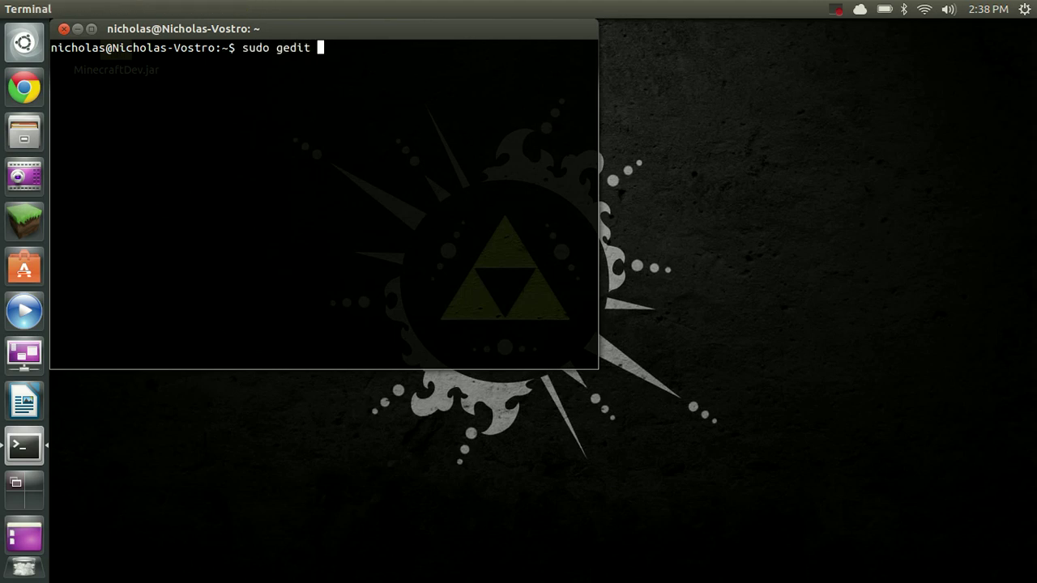
{"action": "type", "text": "/usr/share/appli"}
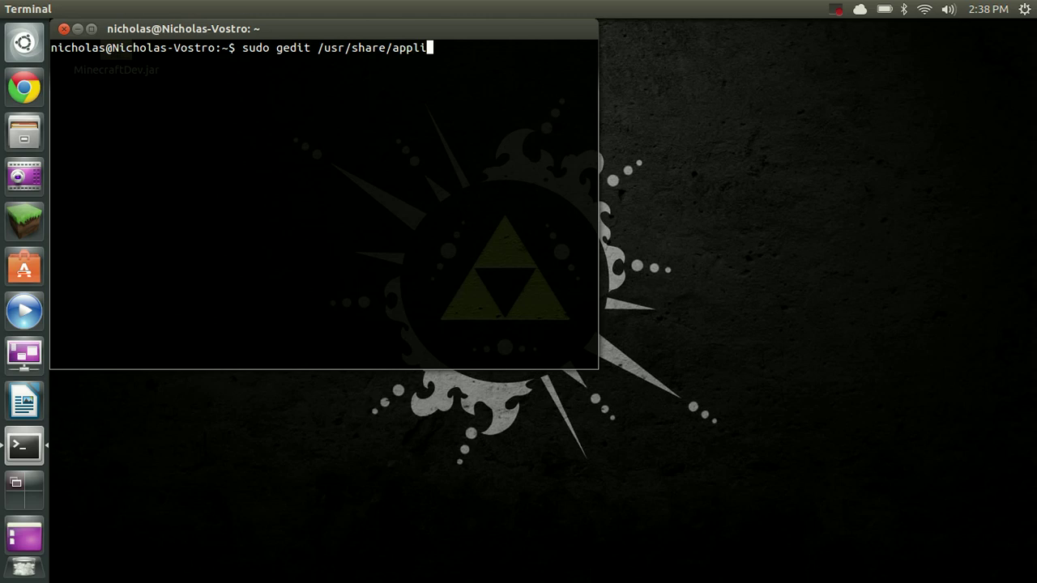
{"action": "type", "text": "cations/def"}
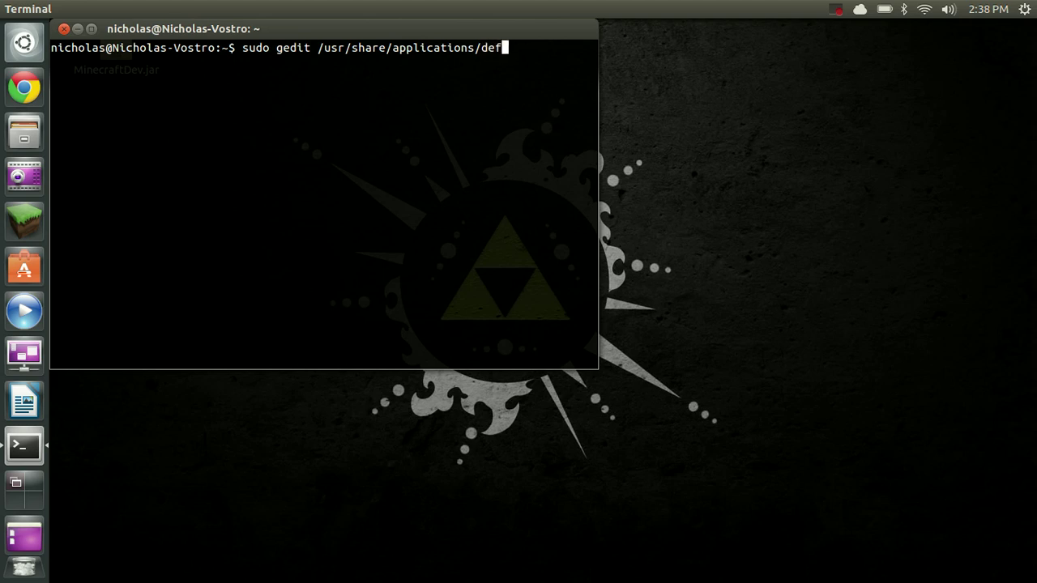
{"action": "type", "text": "aults.list"}
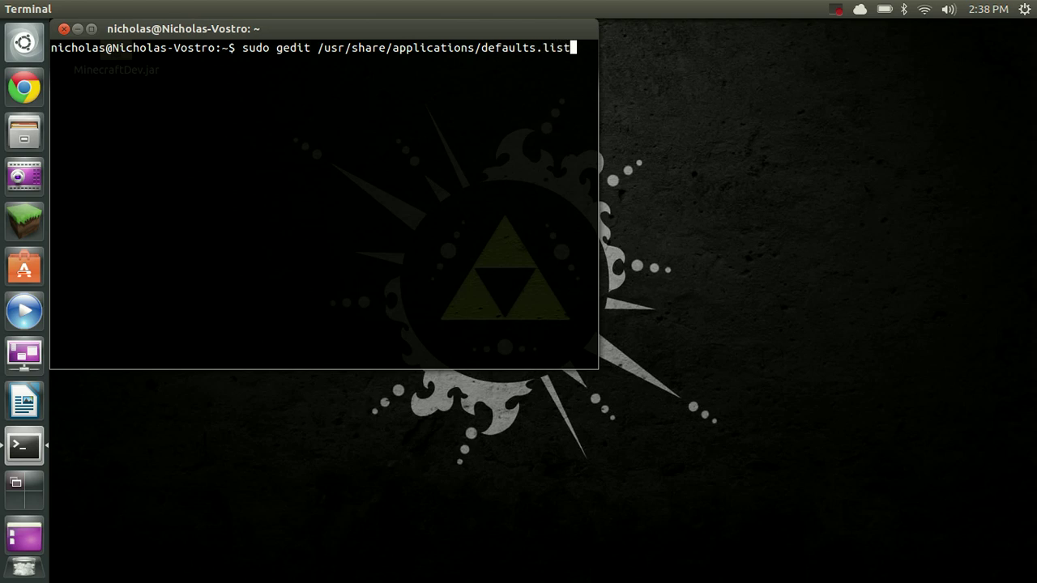
{"action": "key", "text": "Return"}
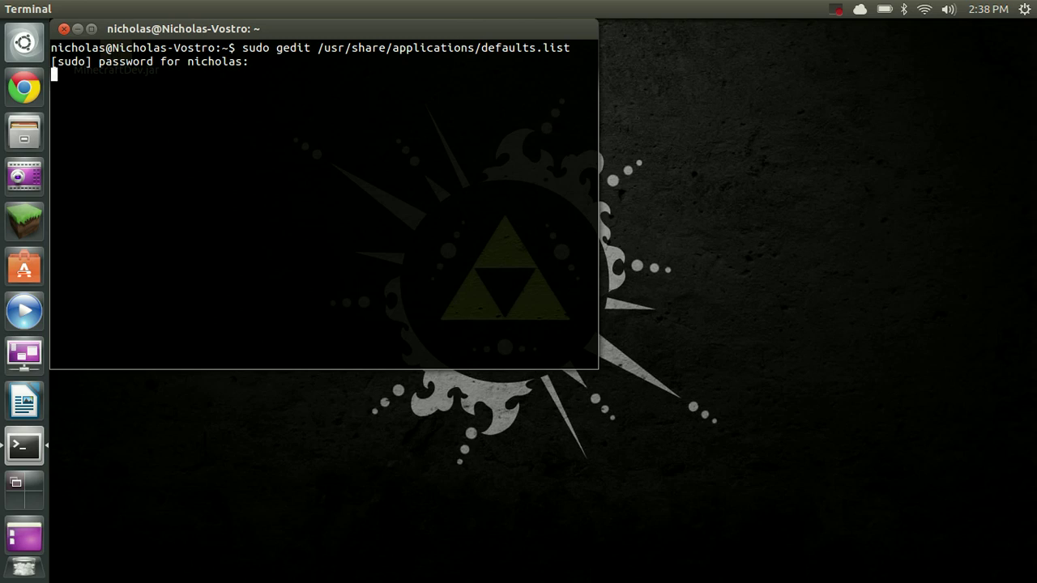
{"action": "key", "text": "Return"}
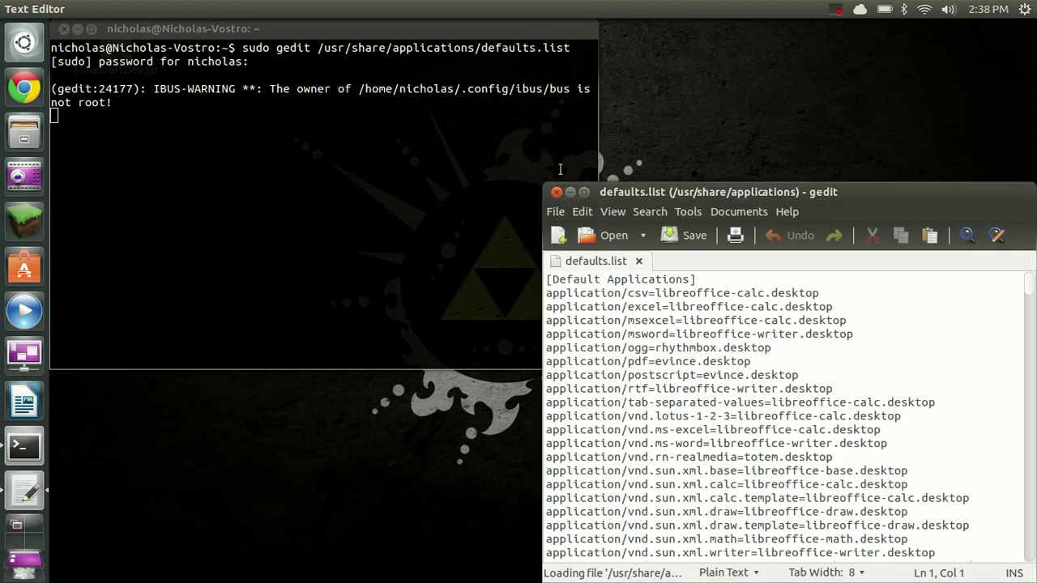
Maximize the text editor and select the "application/x-jar=file-roller.desktop" line in defaults.list.
{"action": "double_click", "coordinate": [697, 192]}
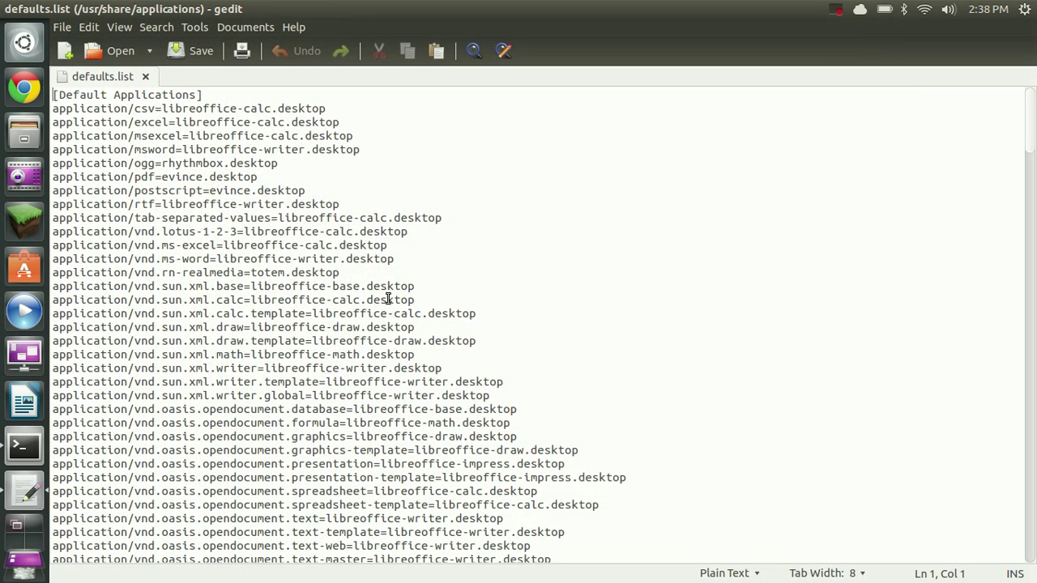
{"action": "scroll", "coordinate": [389, 296], "scroll_direction": "down", "scroll_amount": 1}
{"action": "scroll", "coordinate": [389, 298], "scroll_direction": "down", "scroll_amount": 8}
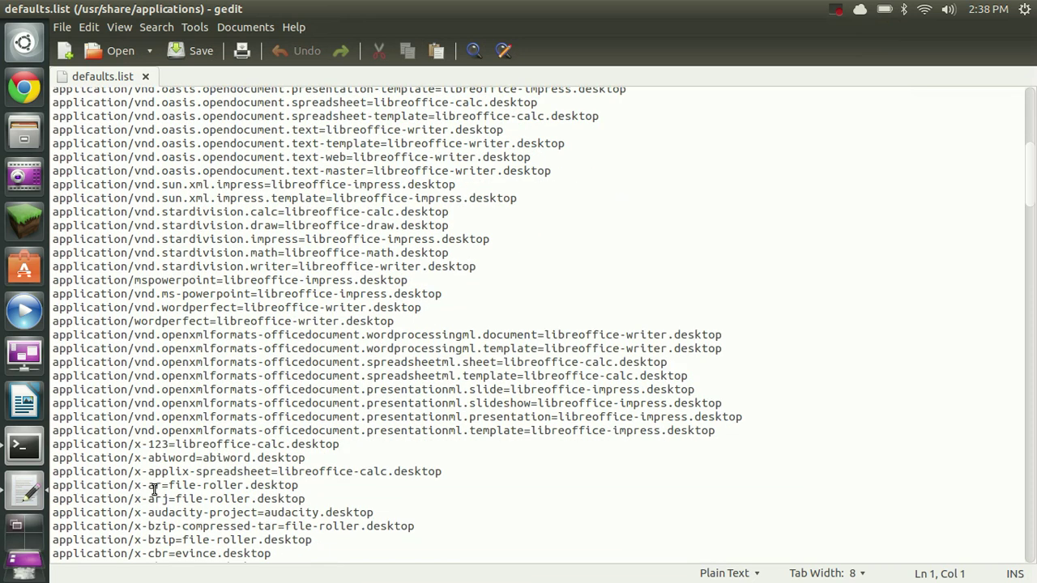
{"action": "scroll", "coordinate": [141, 498], "scroll_direction": "down", "scroll_amount": 8}
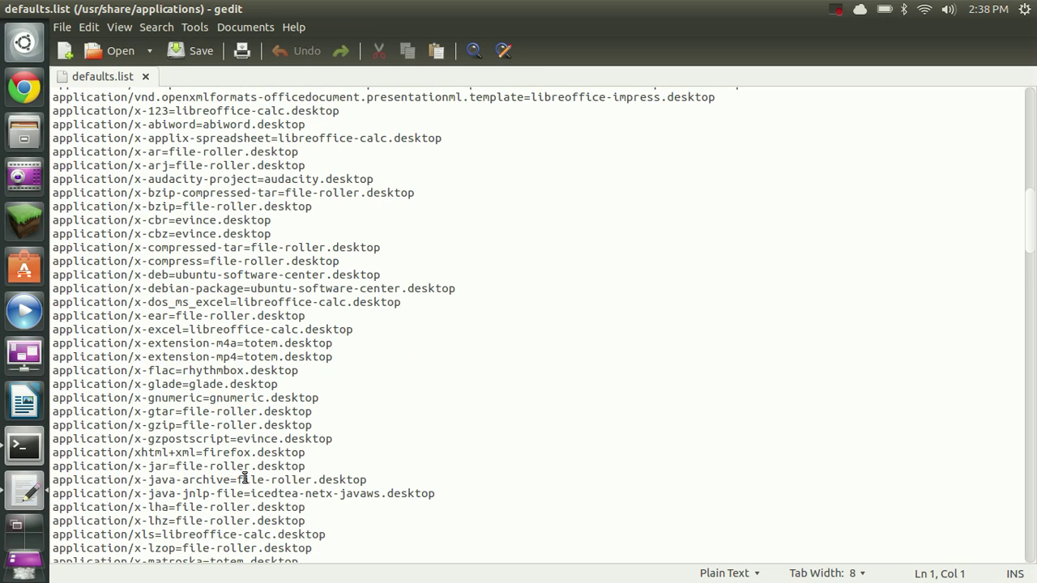
{"action": "left_click", "coordinate": [304, 465]}
{"action": "left_click_drag", "start_coordinate": [308, 463], "coordinate": [50, 467]}
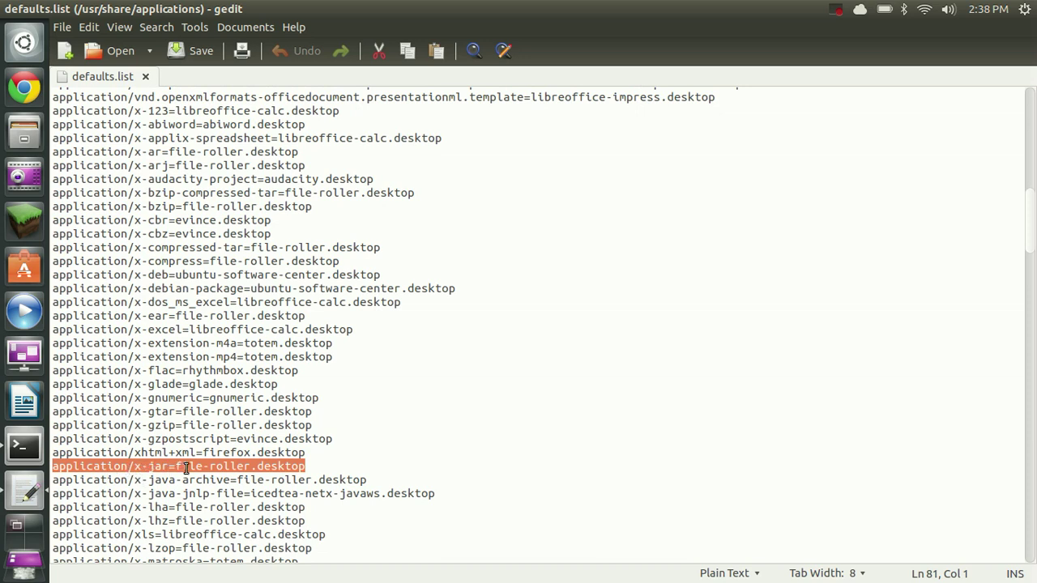
Replace "file-roller" with "openjdk-7-java" in the application/x-jar line so it reads "application/x-jar=openjdk-7-java.desktop".
{"action": "left_click", "coordinate": [310, 468]}
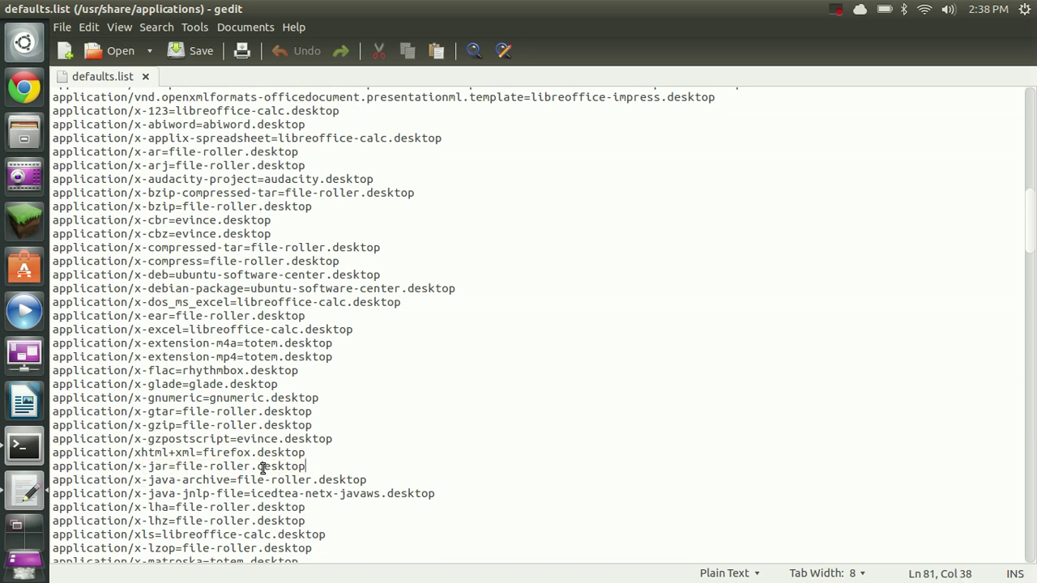
{"action": "left_click_drag", "start_coordinate": [176, 466], "coordinate": [249, 466]}
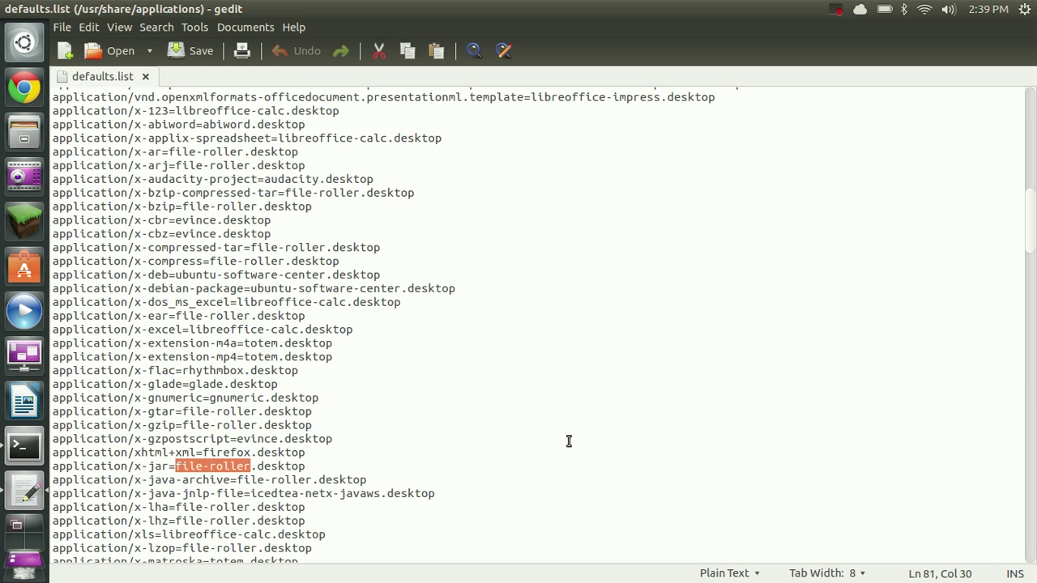
{"action": "key", "text": "BackSpace"}
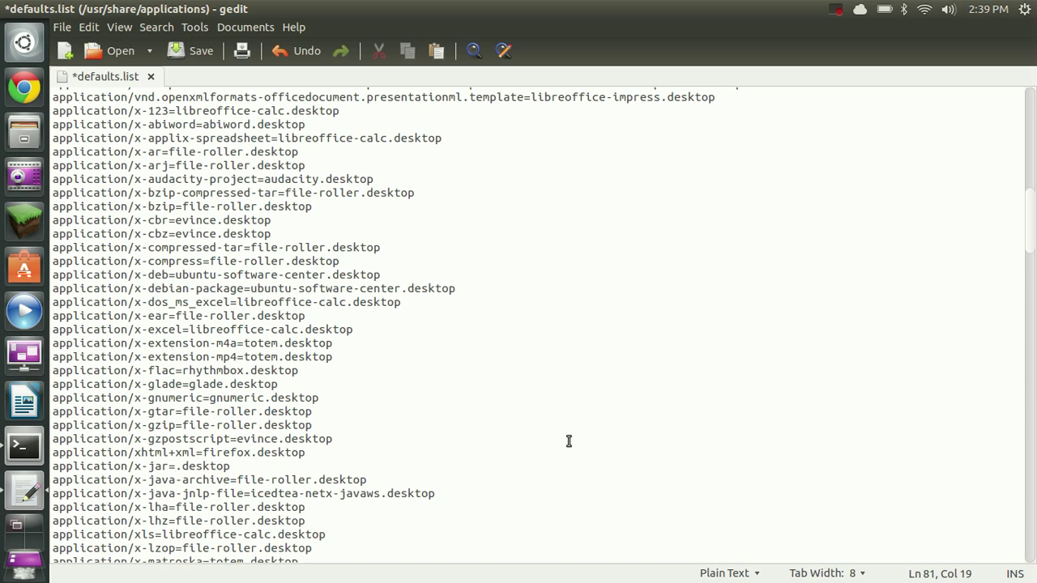
{"action": "type", "text": "openjdk-"}
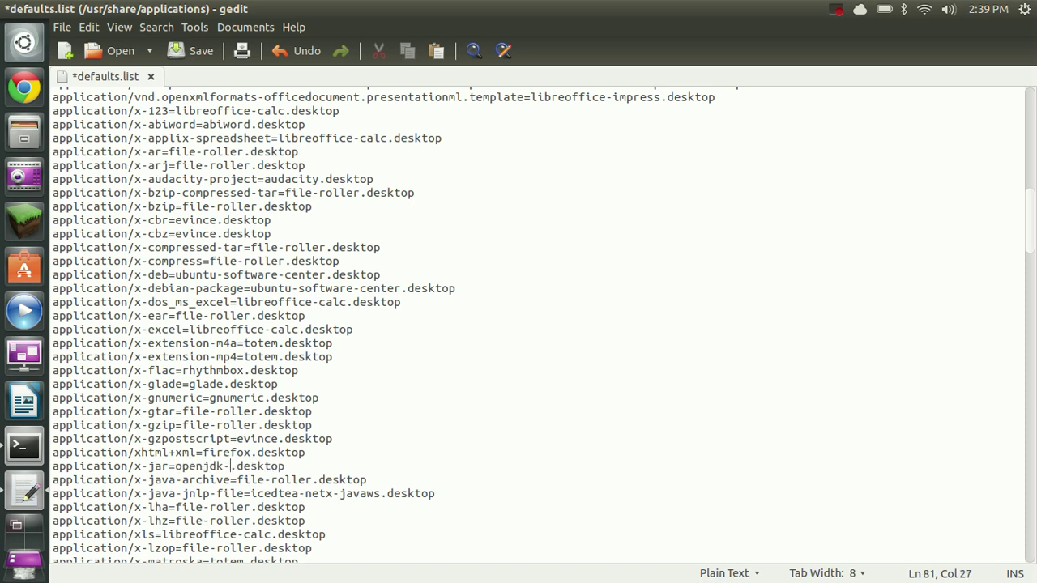
{"action": "type", "text": "7-java"}
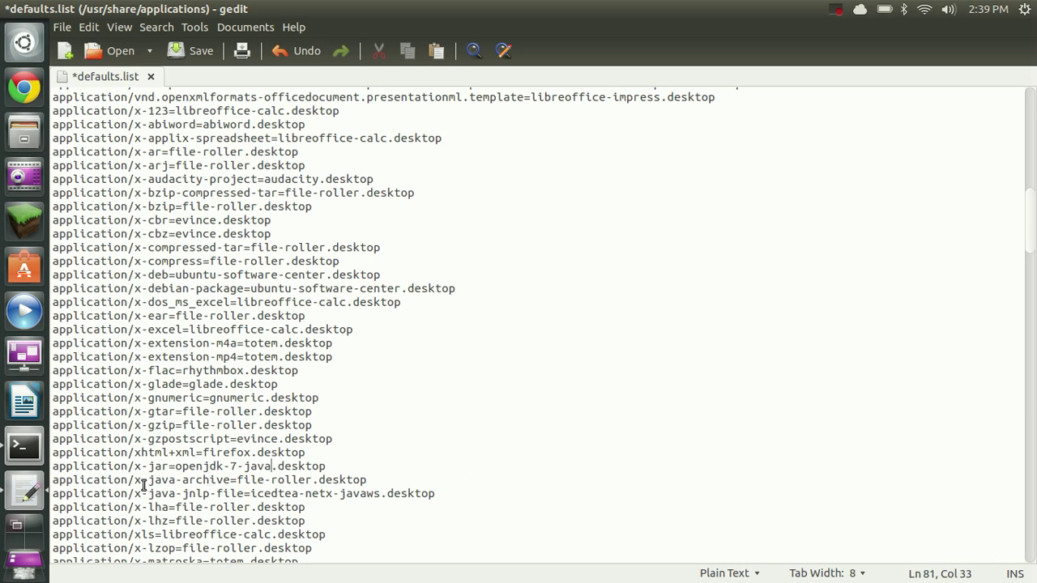
Change the application/x-java-archive line to "application/x-java-archive=openjdk-7-java.desktop".
{"action": "left_click", "coordinate": [60, 480]}
{"action": "left_click", "coordinate": [51, 481]}
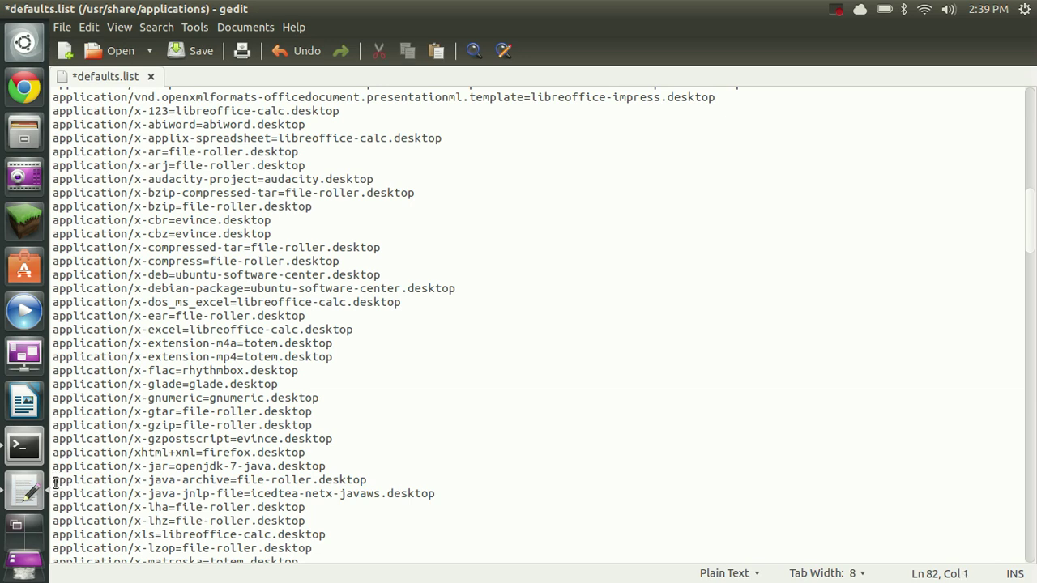
{"action": "left_click_drag", "start_coordinate": [53, 481], "coordinate": [367, 480]}
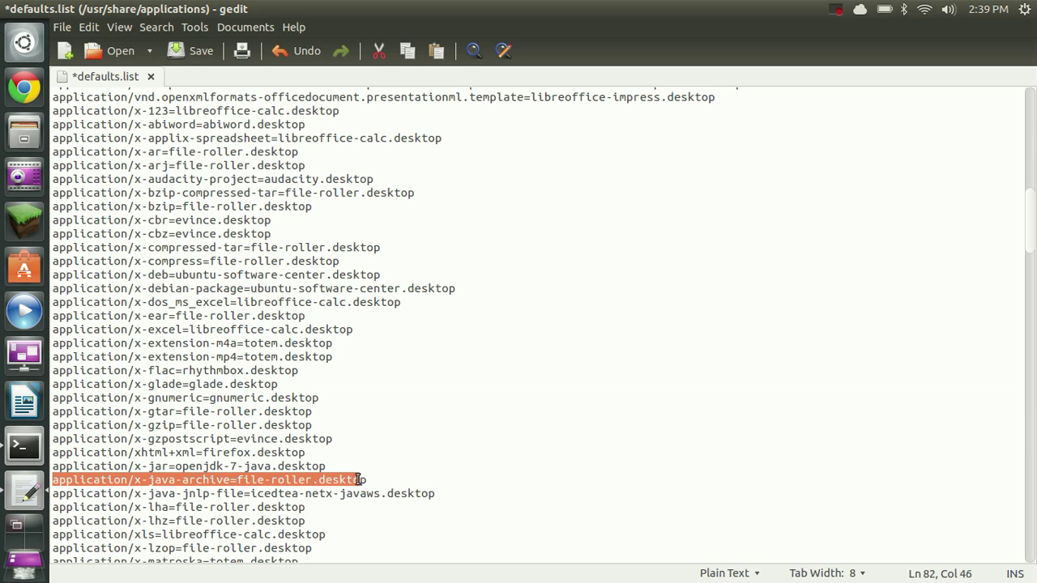
{"action": "left_click", "coordinate": [312, 481]}
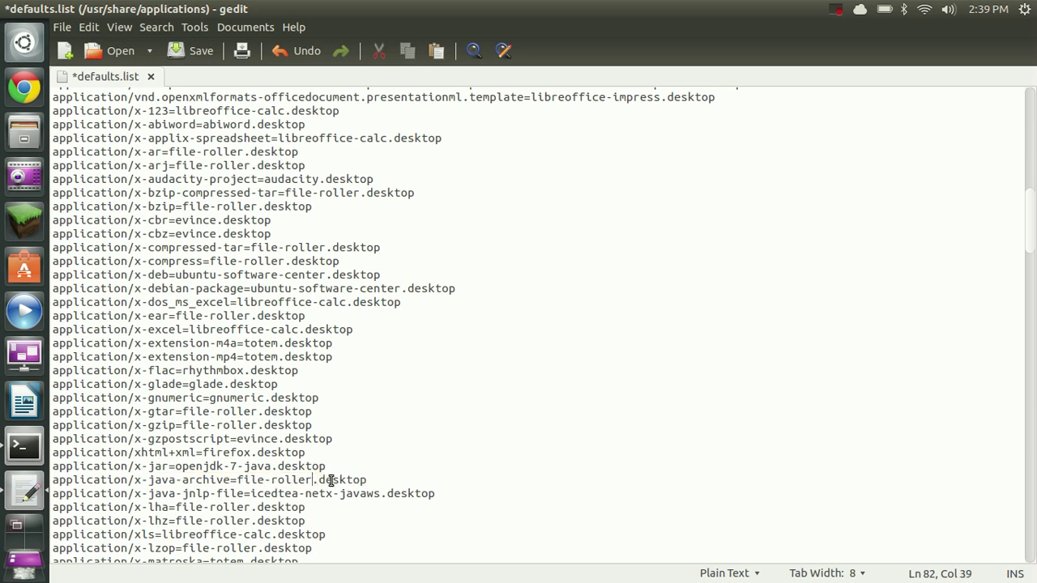
{"action": "key", "text": "BackSpace"}
{"action": "key", "text": "BackSpace"}
{"action": "key", "text": "BackSpace"}
{"action": "key", "text": "BackSpace"}
{"action": "key", "text": "BackSpace"}
{"action": "key", "text": "BackSpace"}
{"action": "key", "text": "BackSpace"}
{"action": "key", "text": "BackSpace"}
{"action": "key", "text": "BackSpace"}
{"action": "key", "text": "BackSpace"}
{"action": "key", "text": "BackSpace"}
{"action": "type", "text": "open"}
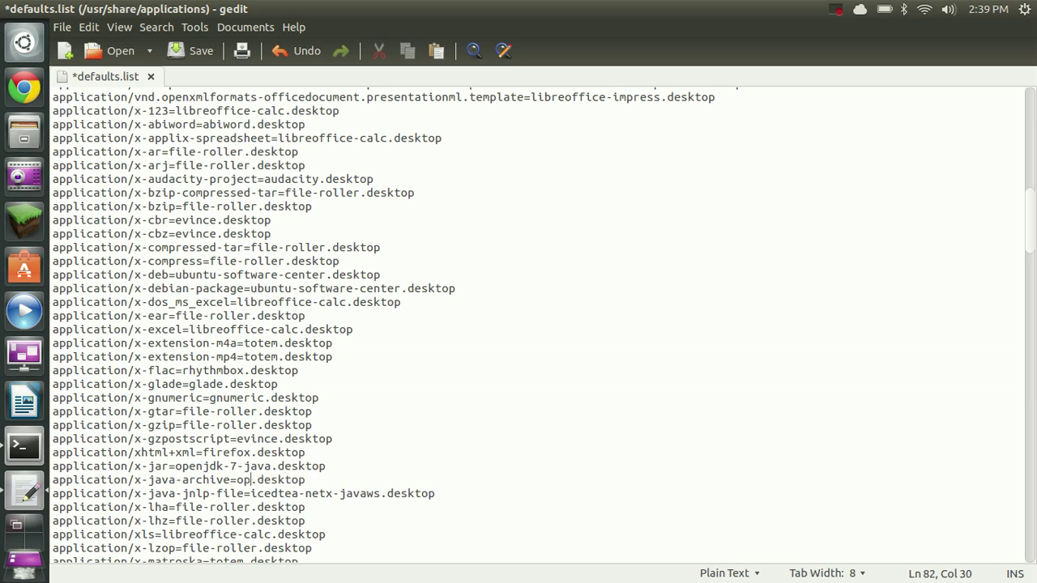
{"action": "type", "text": "jdk"}
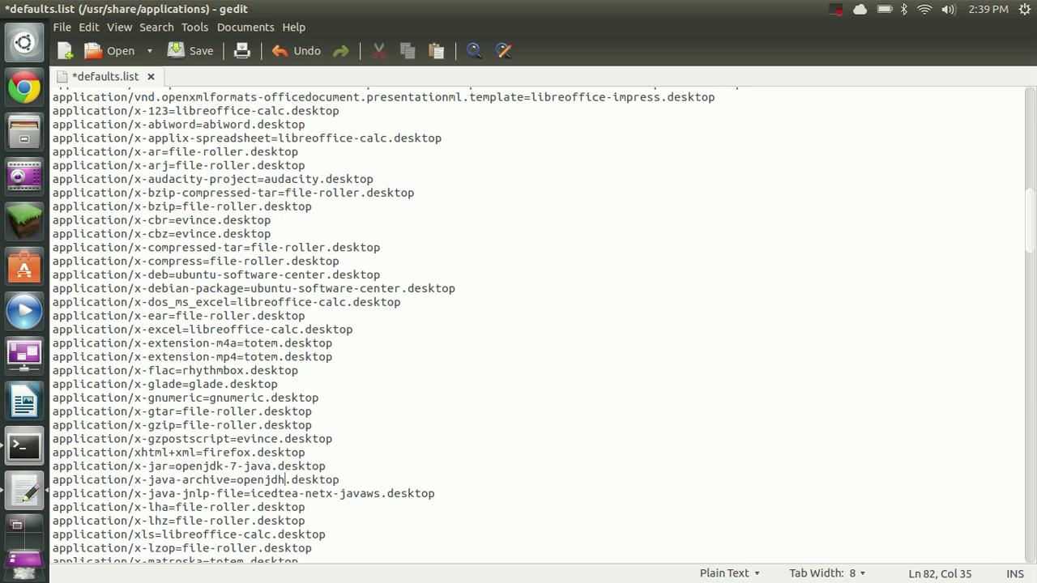
{"action": "key", "text": "BackSpace"}
{"action": "type", "text": "k-7-java"}
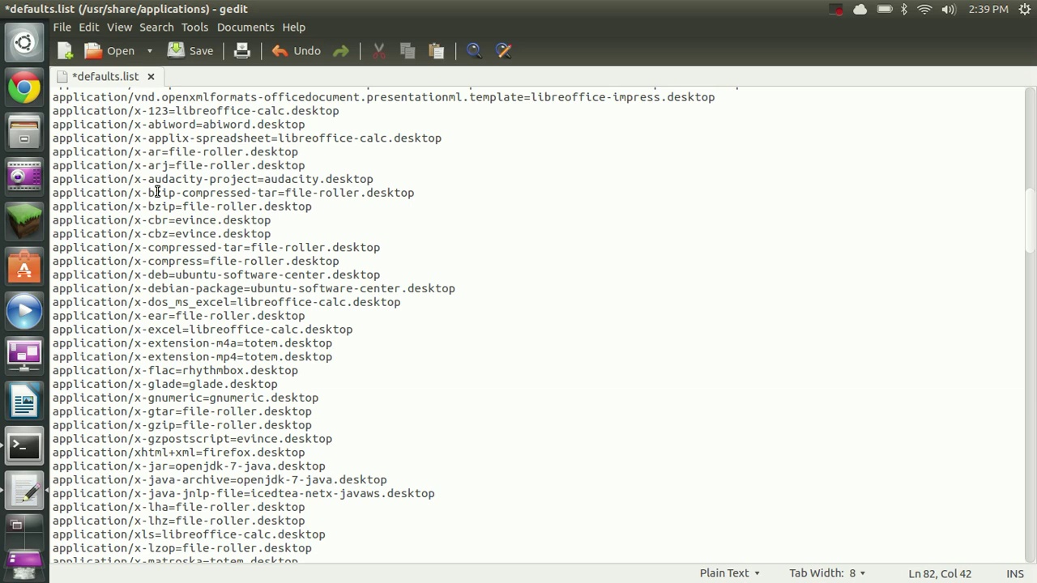
Save defaults.list and close both the text editor and the terminal.
{"action": "left_click", "coordinate": [179, 51]}
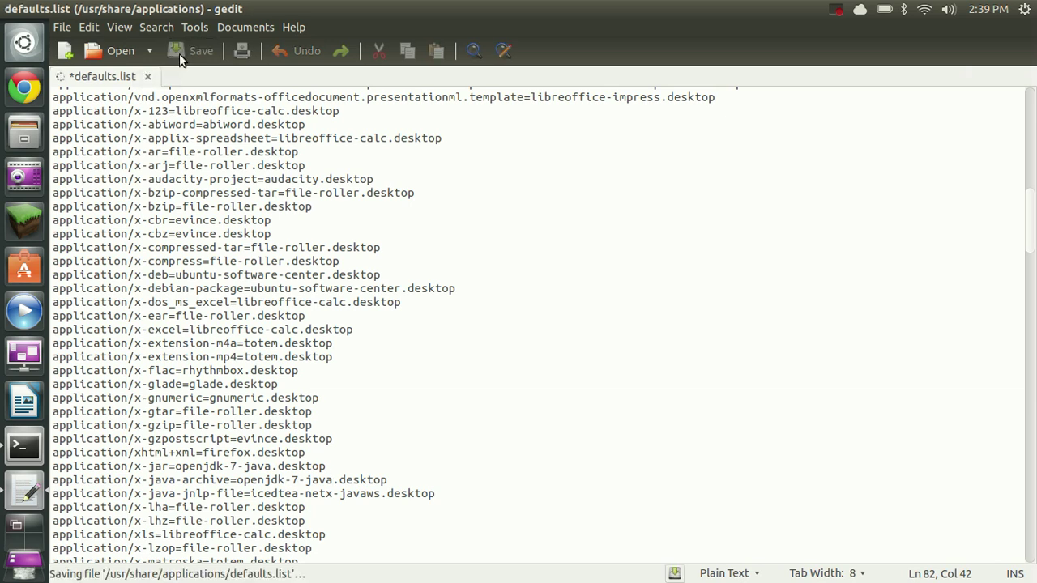
{"action": "left_click", "coordinate": [8, 9]}
{"action": "left_click_drag", "start_coordinate": [220, 26], "coordinate": [348, 92]}
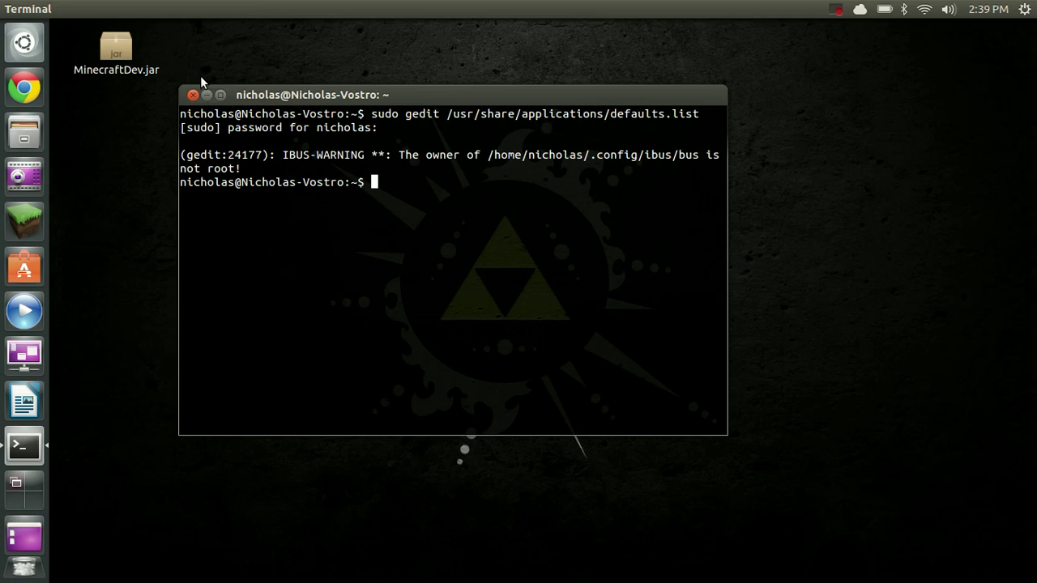
{"action": "left_click", "coordinate": [193, 94]}
Open MinecraftDev.jar from the desktop to test the new default application, and close the Minecraft Launcher windows.
{"action": "left_click", "coordinate": [130, 59]}
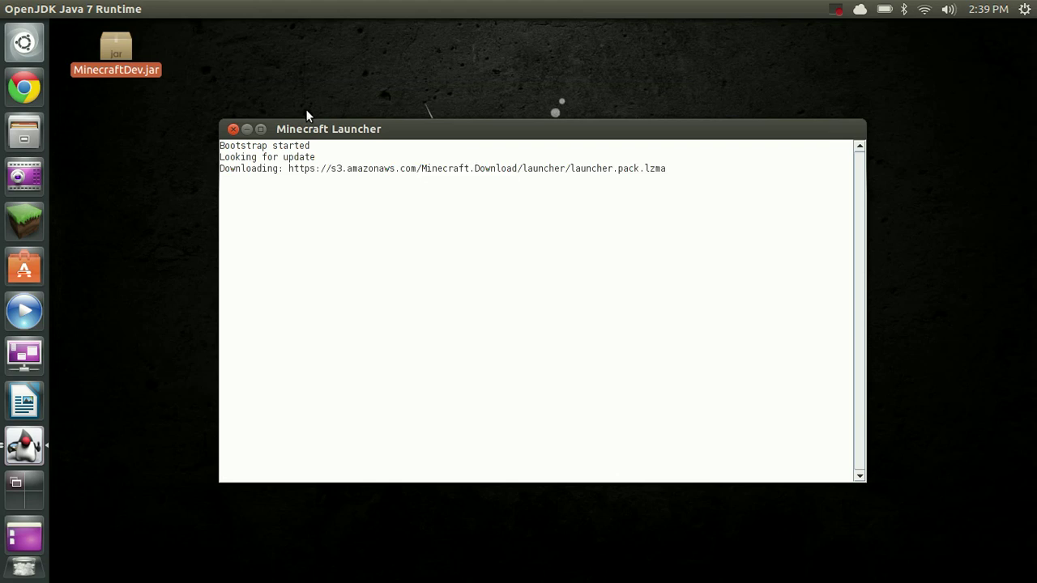
{"action": "left_click_drag", "start_coordinate": [357, 130], "coordinate": [427, 172]}
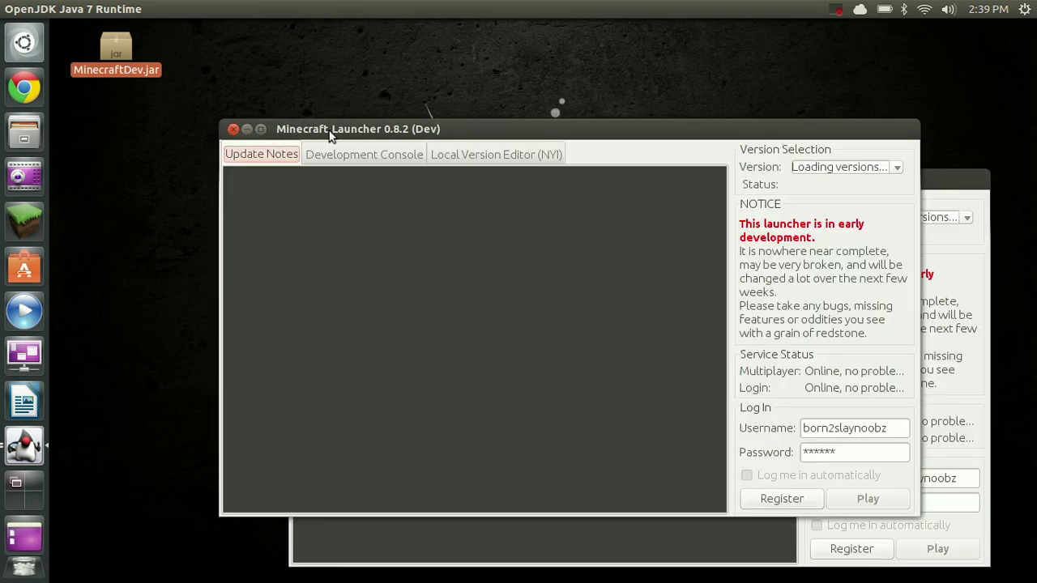
{"action": "left_click_drag", "start_coordinate": [282, 134], "coordinate": [257, 65]}
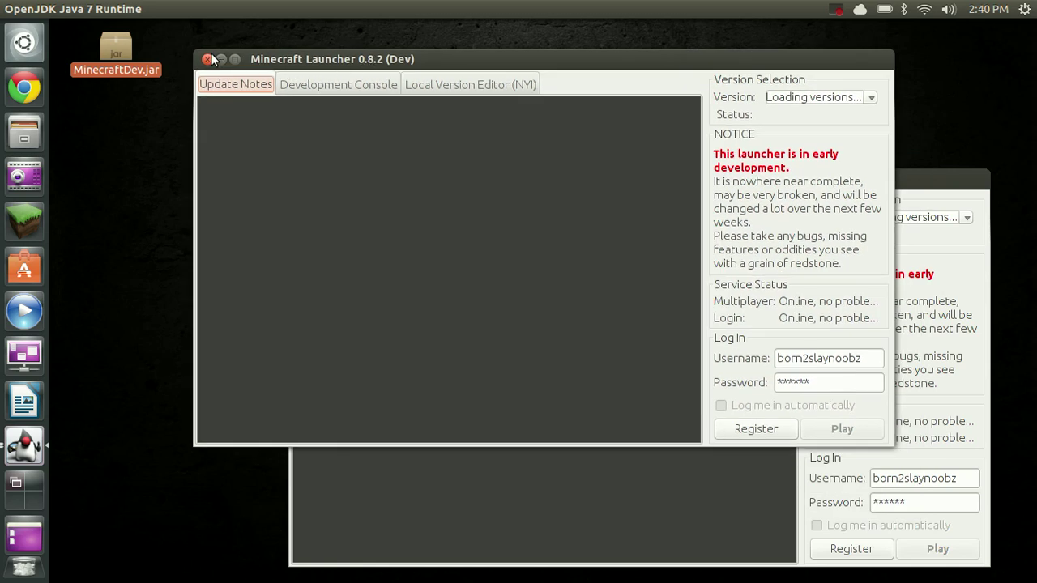
{"action": "left_click", "coordinate": [664, 530]}
{"action": "left_click_drag", "start_coordinate": [528, 178], "coordinate": [393, 84]}
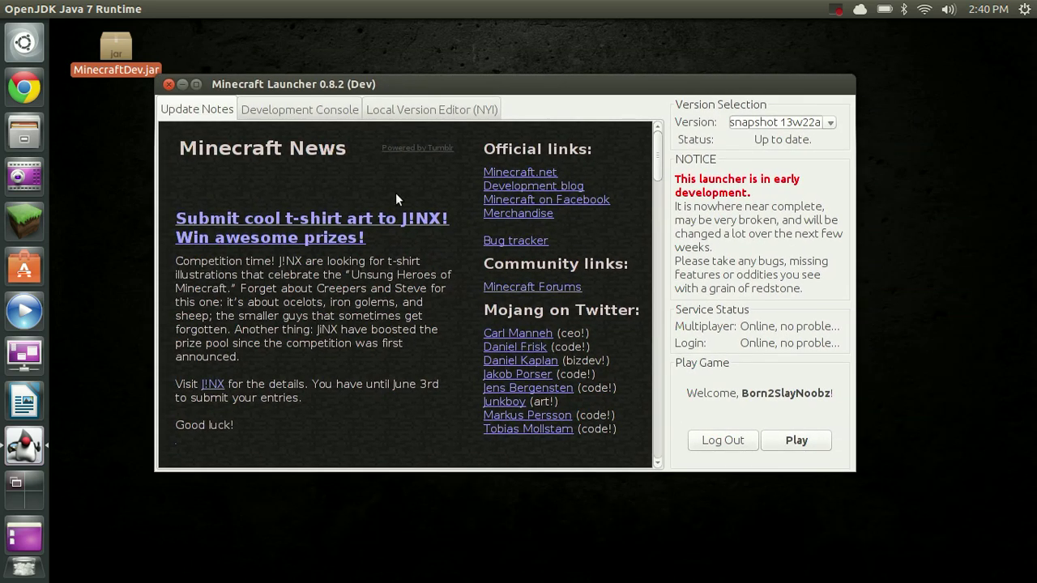
{"action": "left_click", "coordinate": [168, 86]}
{"action": "left_click", "coordinate": [143, 96]}
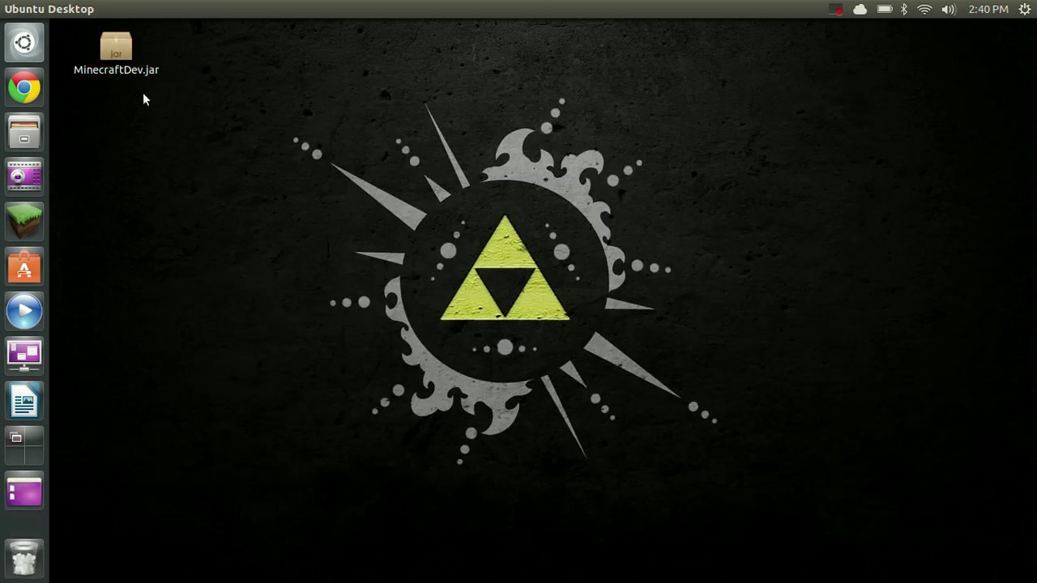